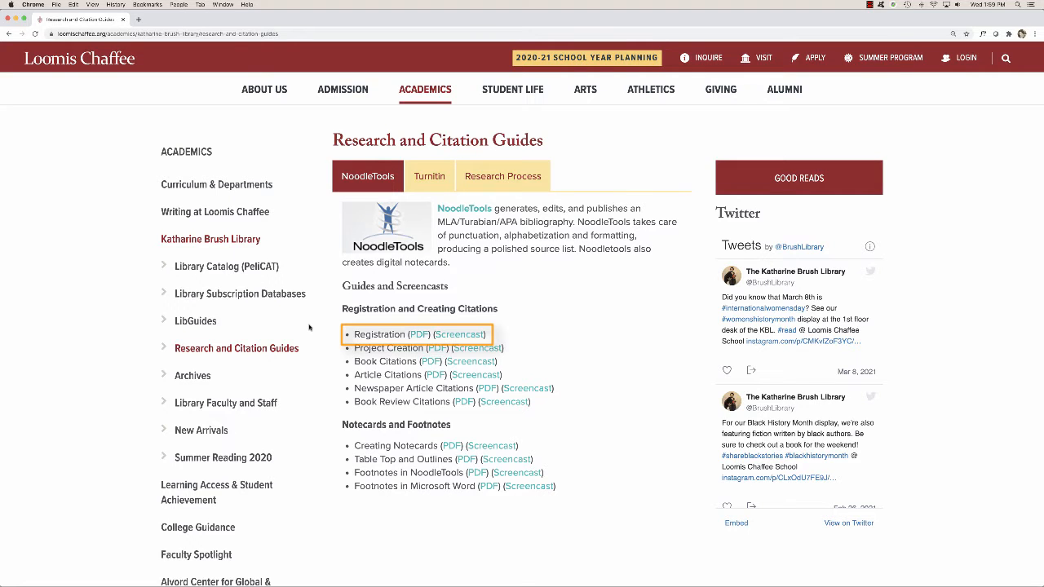
# Open NoodleTools and ProQuest Historical Newspapers from the library site, and search ProQuest for "indian rebellion 1857"
pyautogui.click(461, 209)
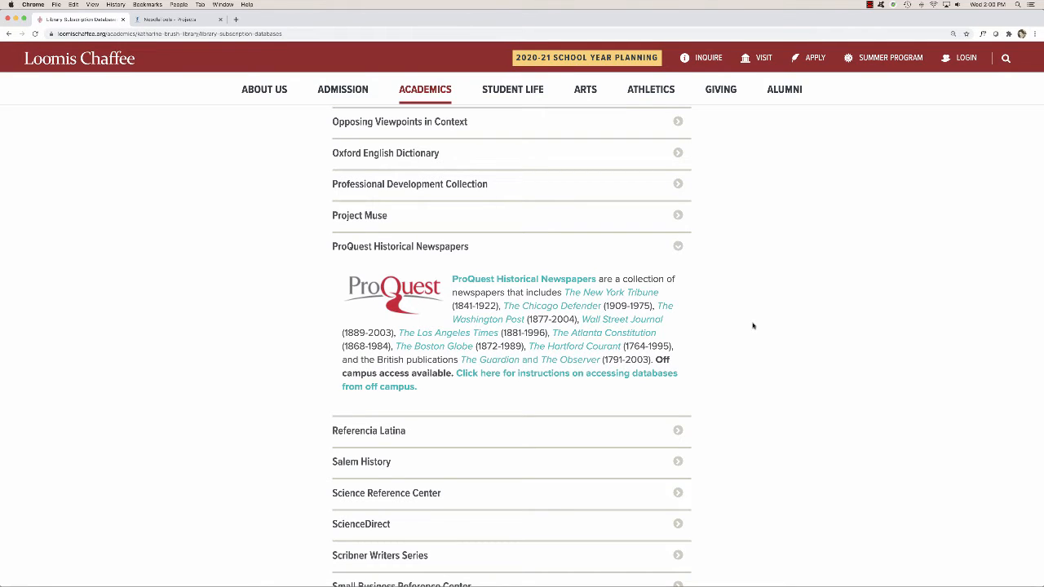
pyautogui.click(564, 279)
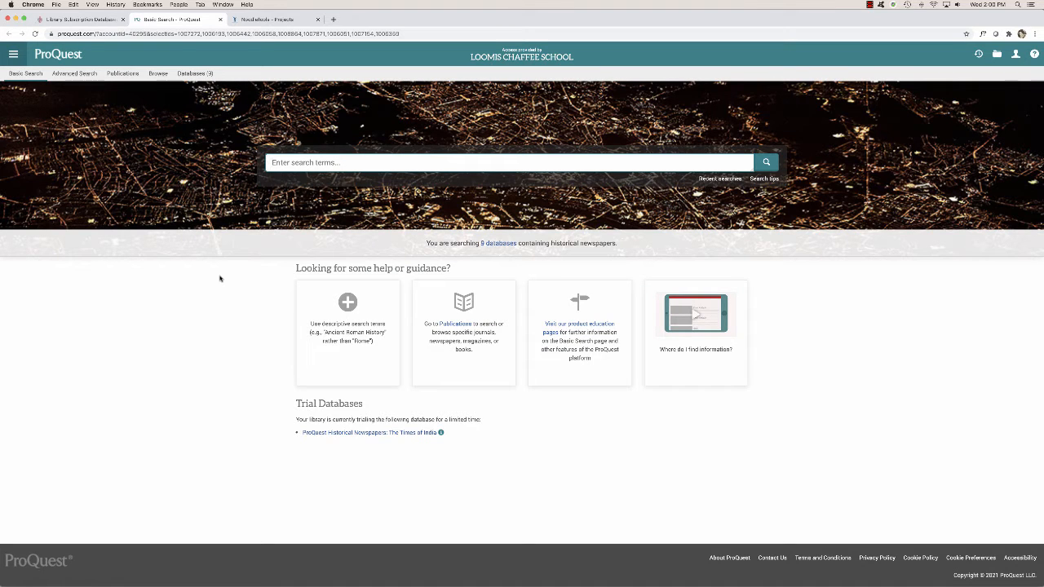
pyautogui.write('indian rebellion 1857')
pyautogui.press('Return')
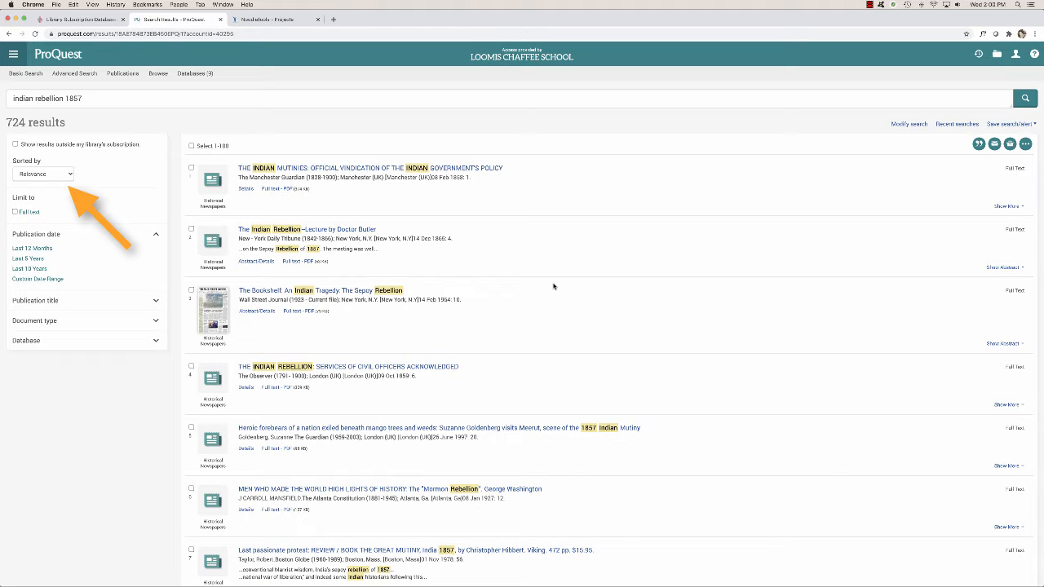
# Sort the search results by oldest first and open the article "The Mutiny in India: Massacre at Meerut and Delhi"
pyautogui.click(68, 174)
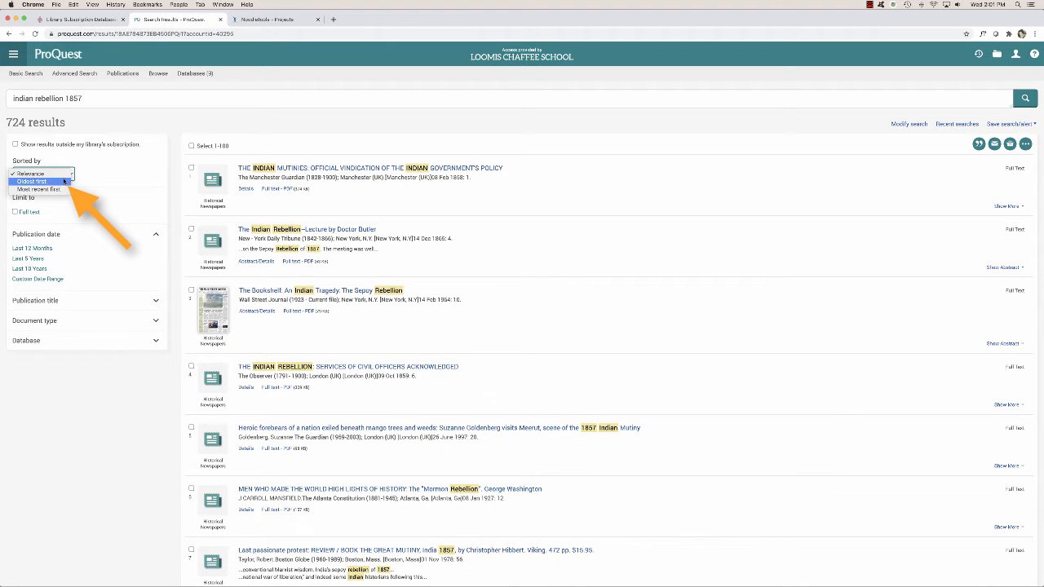
pyautogui.click(63, 181)
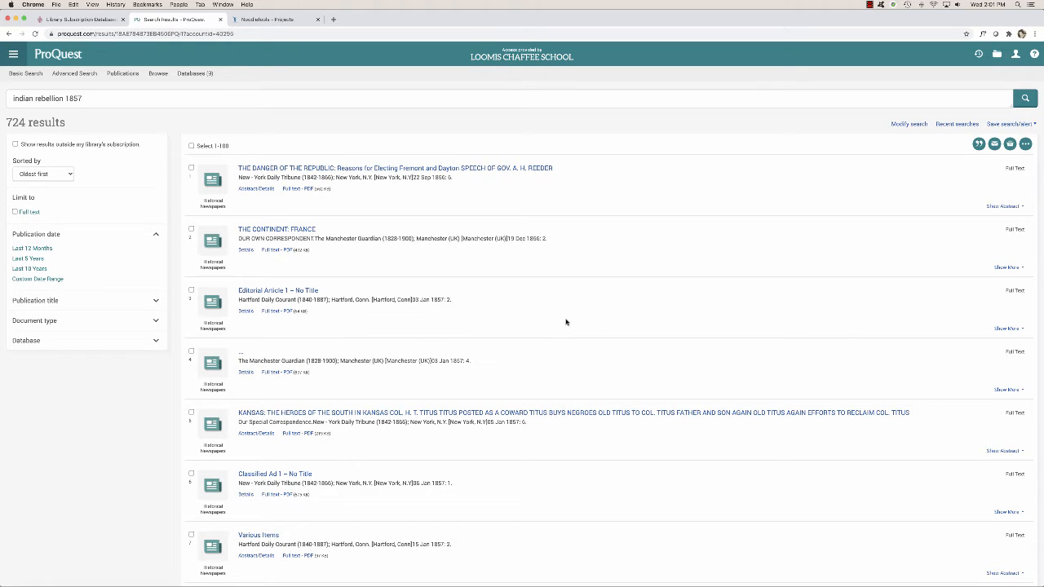
pyautogui.scroll(-10, 566, 321)
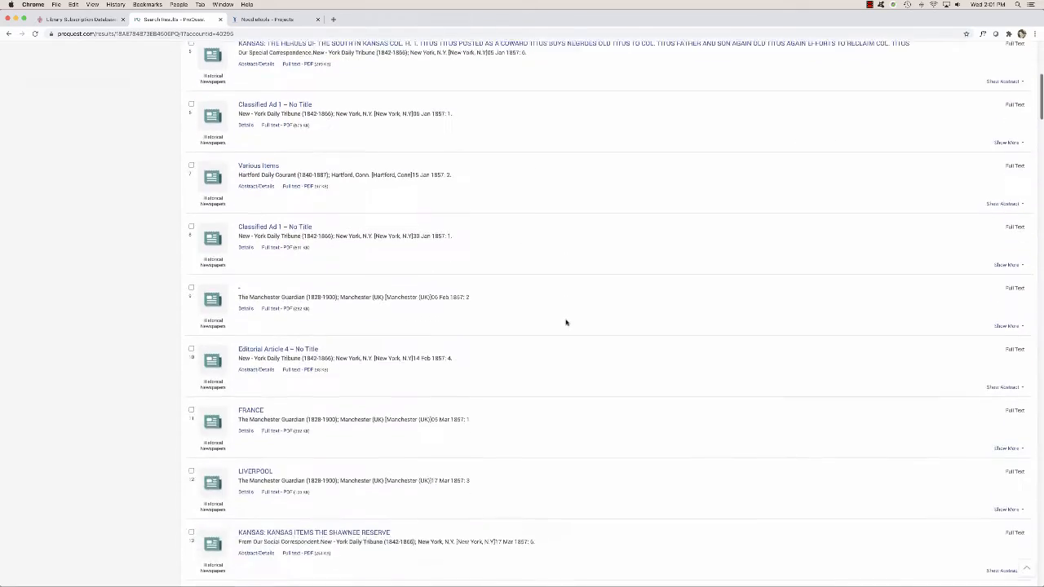
pyautogui.scroll(-10, 566, 323)
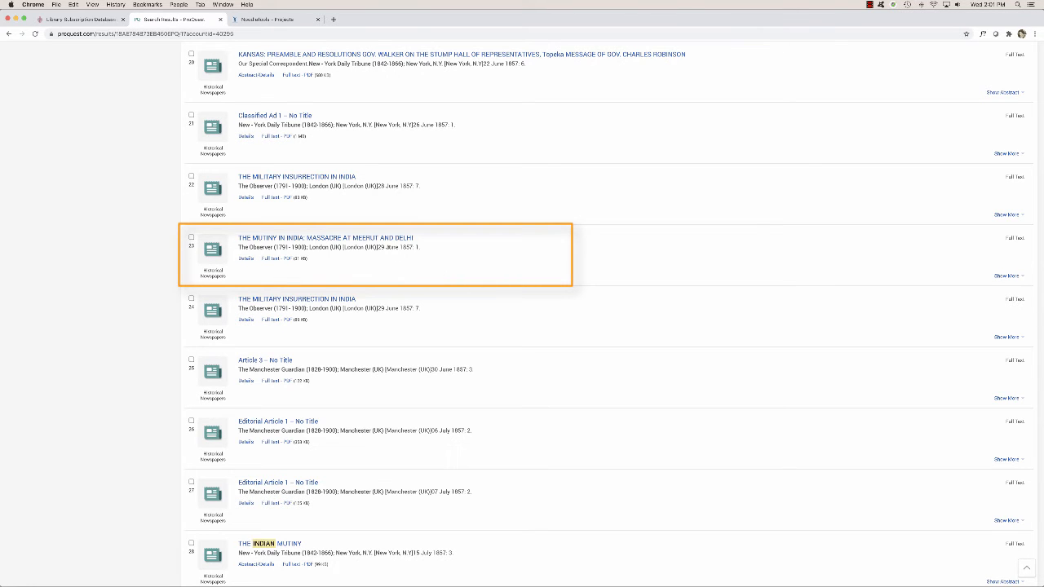
pyautogui.click(327, 239)
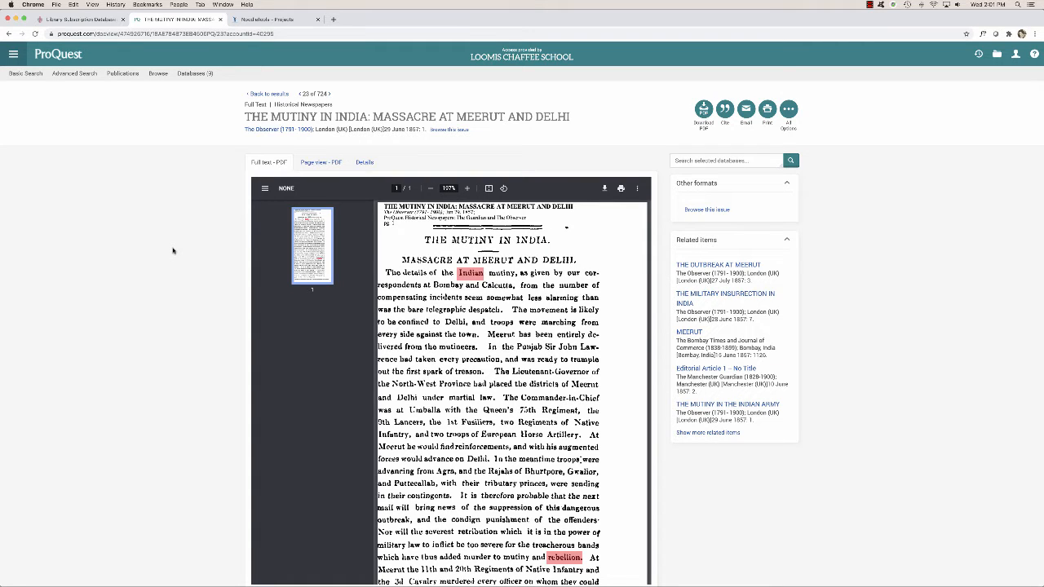
# Switch to NoodleTools and start a new source in the Indian Rebellion 1857 project as a newspaper from a database
pyautogui.hotkey('ctrl', 'Tab')
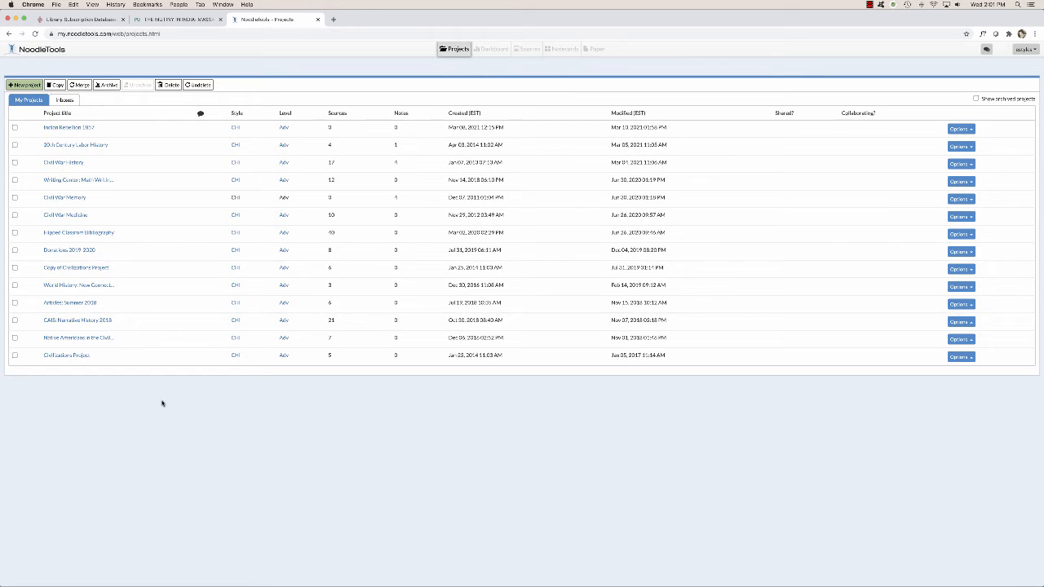
pyautogui.click(91, 129)
pyautogui.click(529, 48)
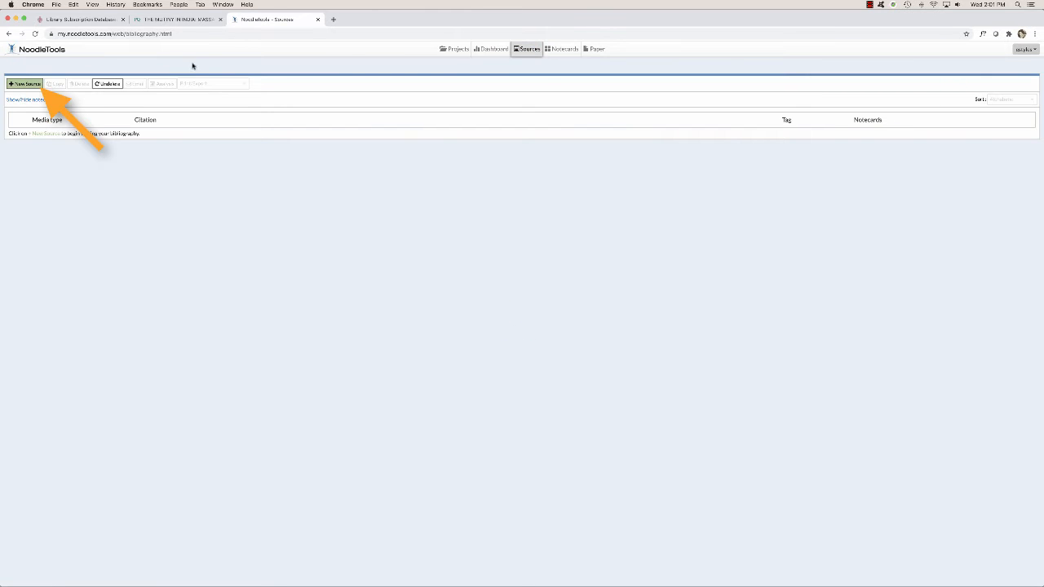
pyautogui.click(19, 85)
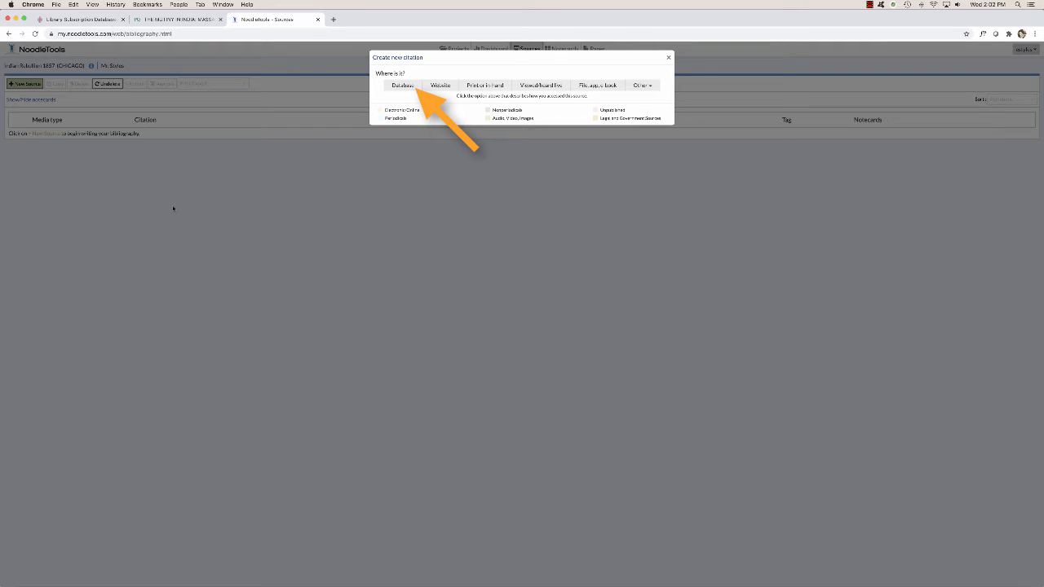
pyautogui.click(403, 85)
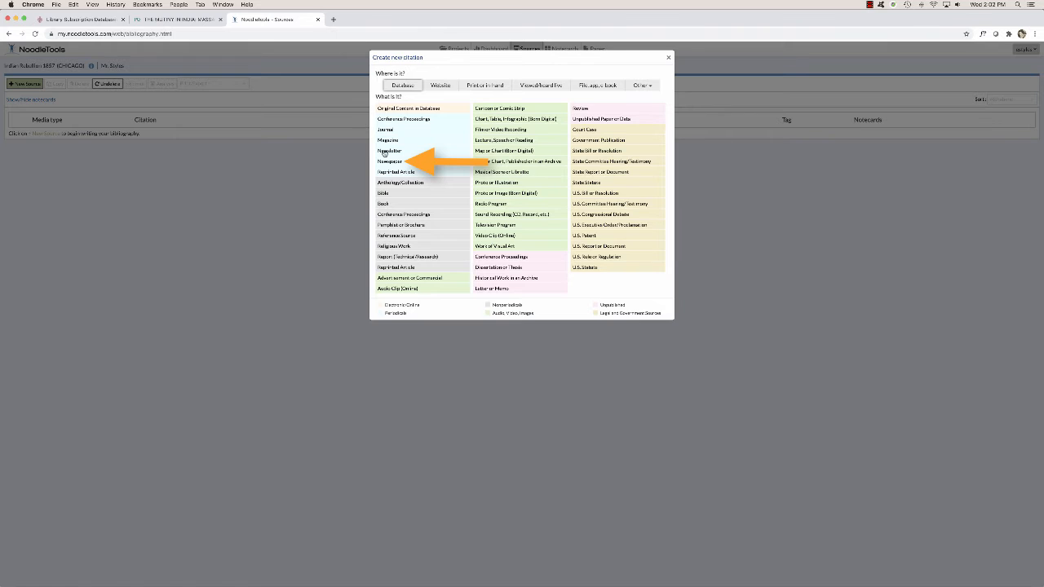
pyautogui.click(389, 162)
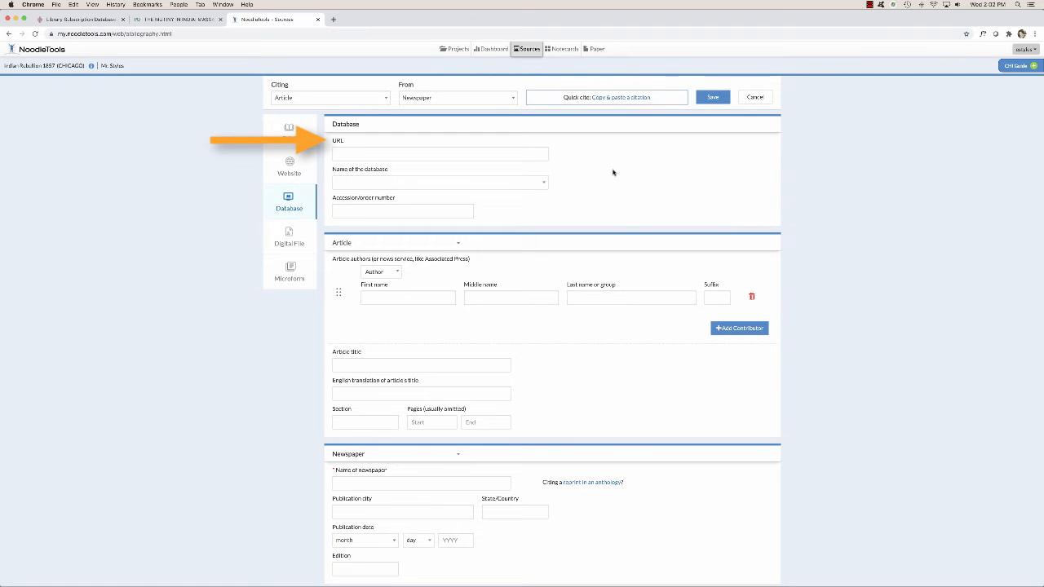
# Copy the article's link from ProQuest's save options into the citation's URL, and enter ProQuest Historical Newspapers as the database name
pyautogui.click(189, 24)
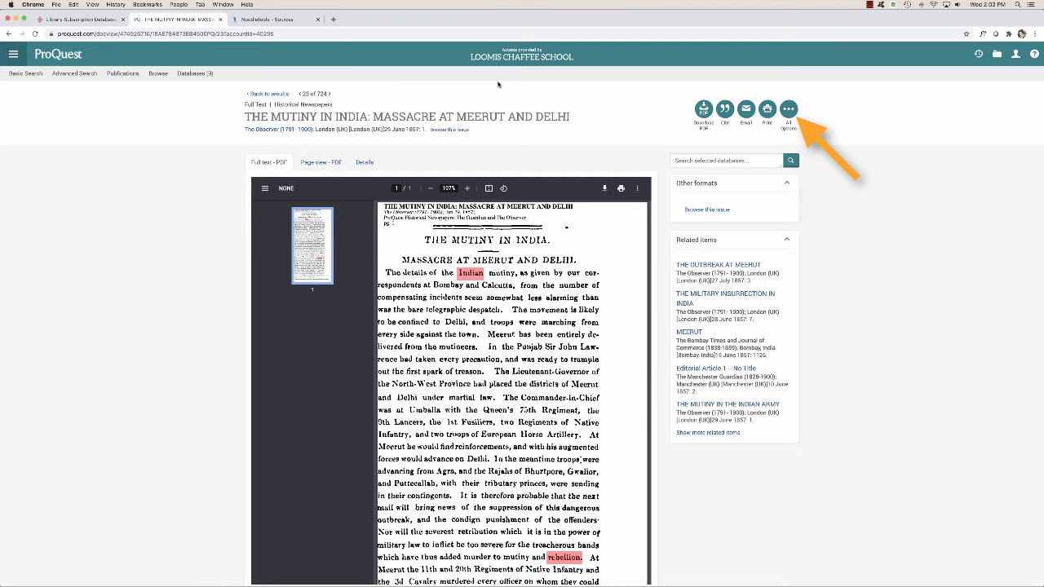
pyautogui.click(789, 111)
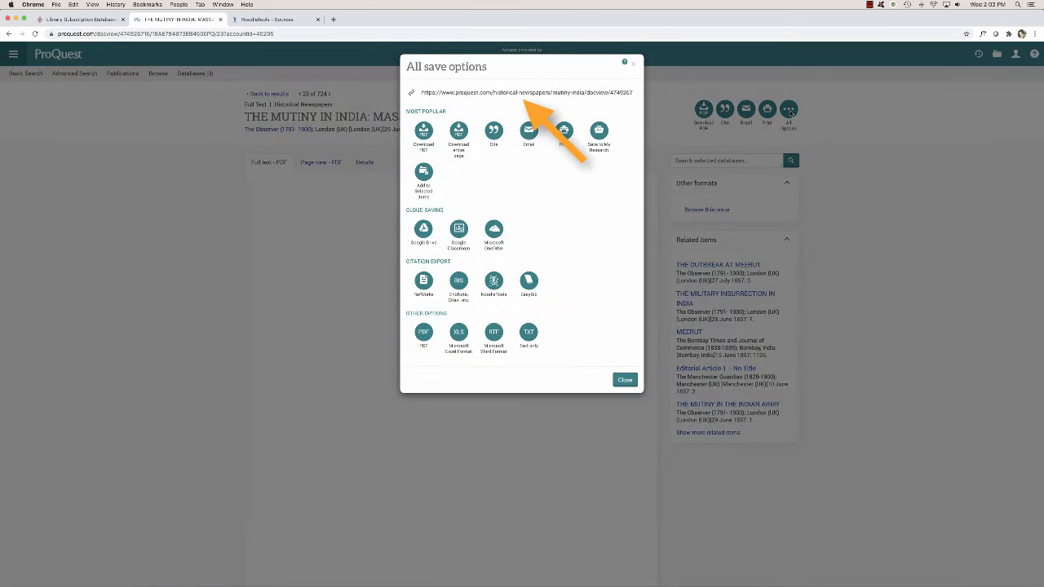
pyautogui.click(467, 93)
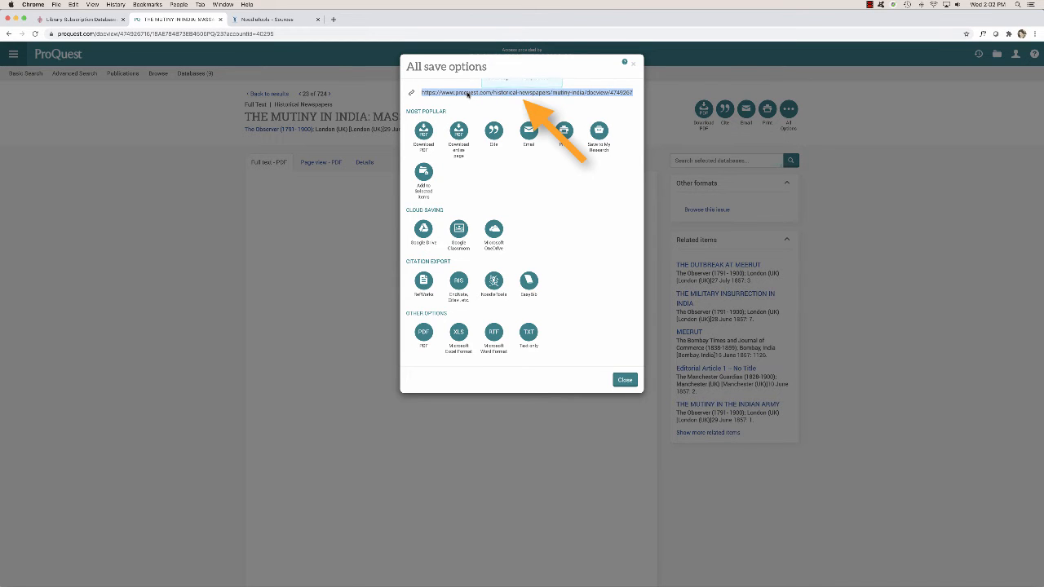
pyautogui.click(633, 64)
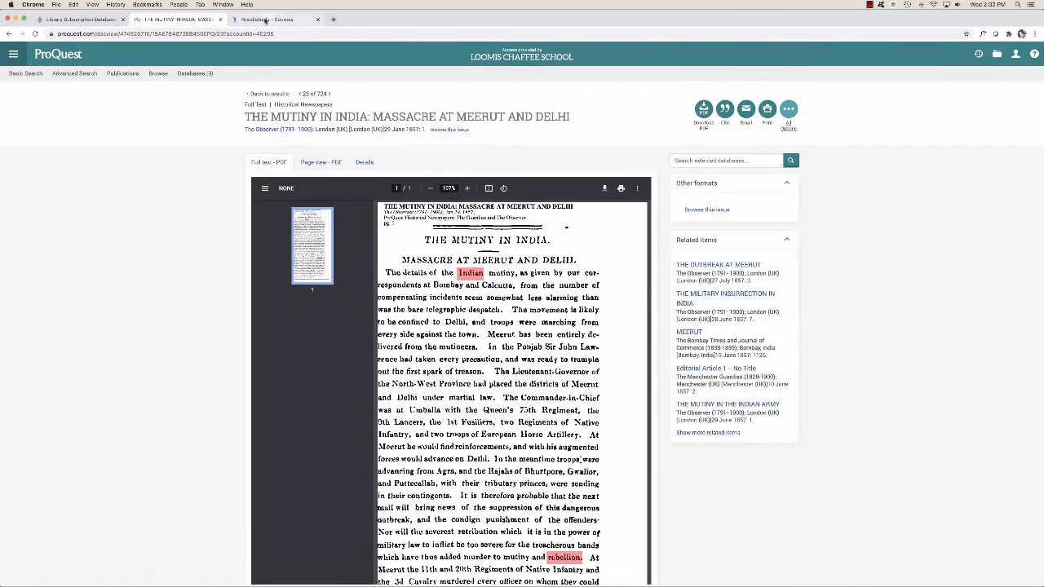
pyautogui.click(266, 19)
pyautogui.click(350, 153)
pyautogui.press('super+v')
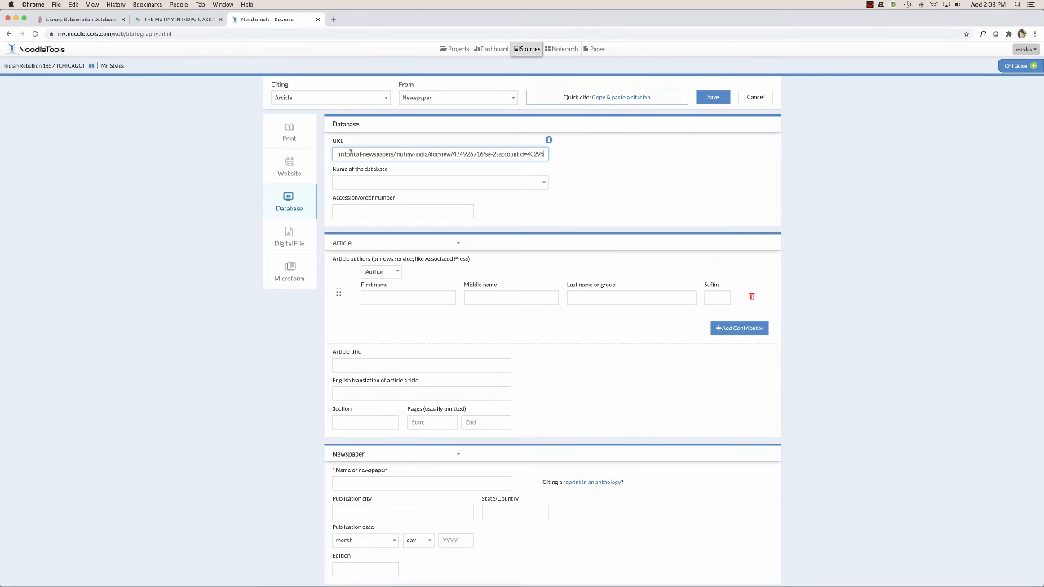
pyautogui.click(584, 197)
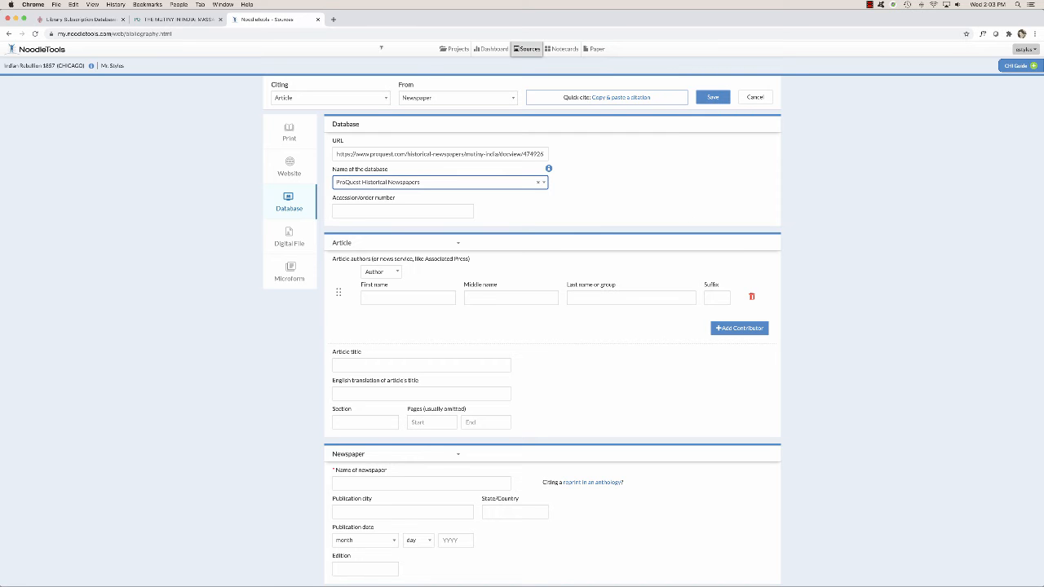
# Copy the title "THE MUTINY IN INDIA: MASSACRE AT MEERUT AND DELHI" from ProQuest into the citation's article title
pyautogui.click(173, 19)
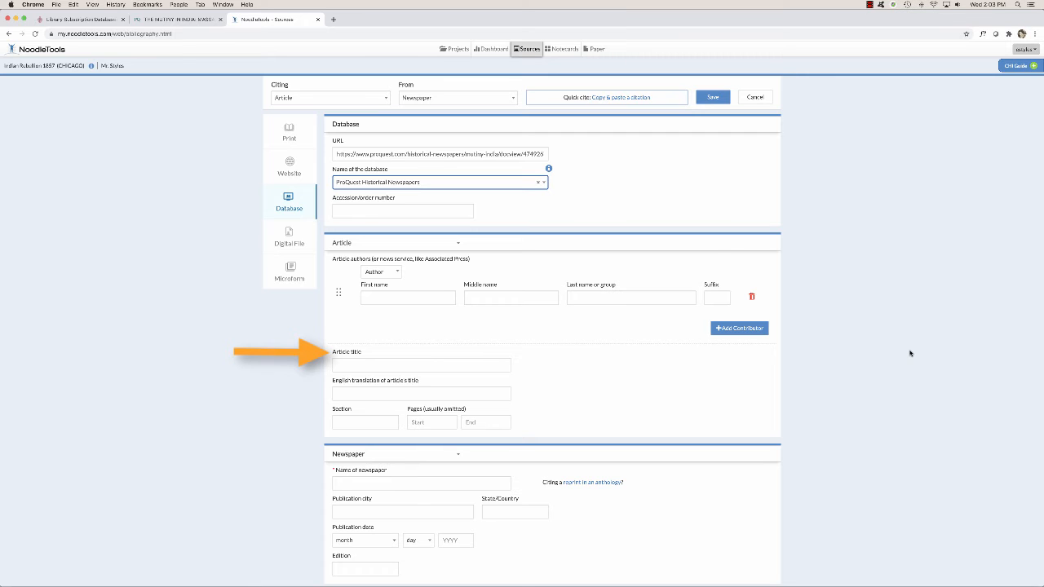
pyautogui.click(158, 18)
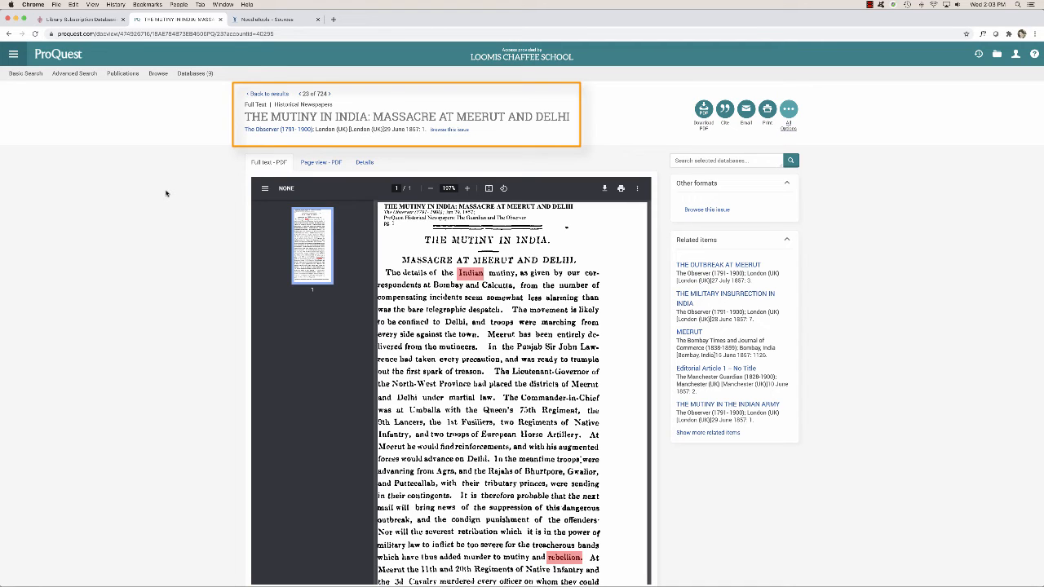
pyautogui.moveTo(244, 116); pyautogui.dragTo(466, 125)
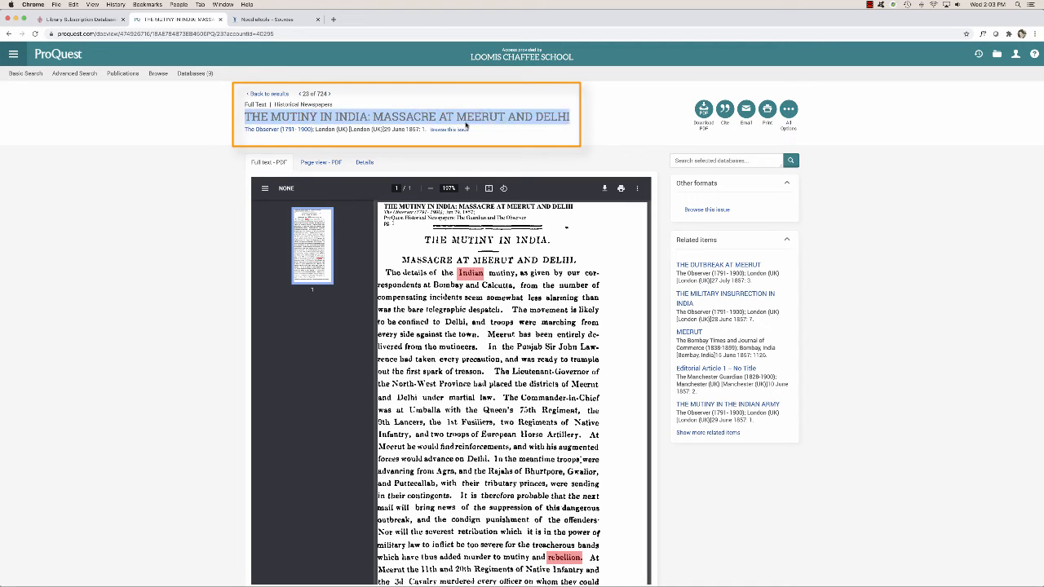
pyautogui.click(312, 12)
pyautogui.click(372, 363)
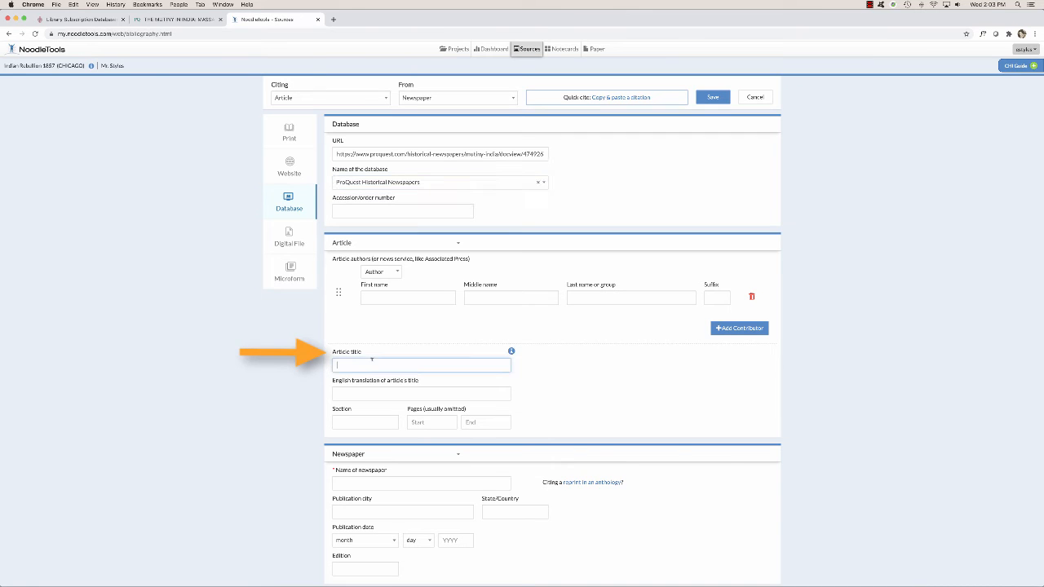
pyautogui.press('super+v')
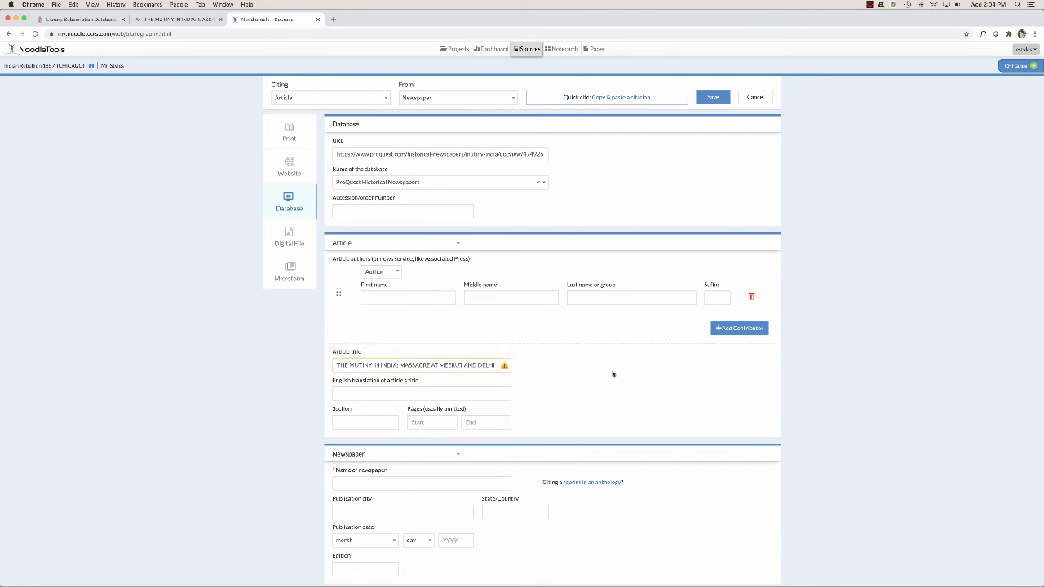
# Look up the article's page number in ProQuest and set the citation's start and end pages to 1
pyautogui.click(174, 20)
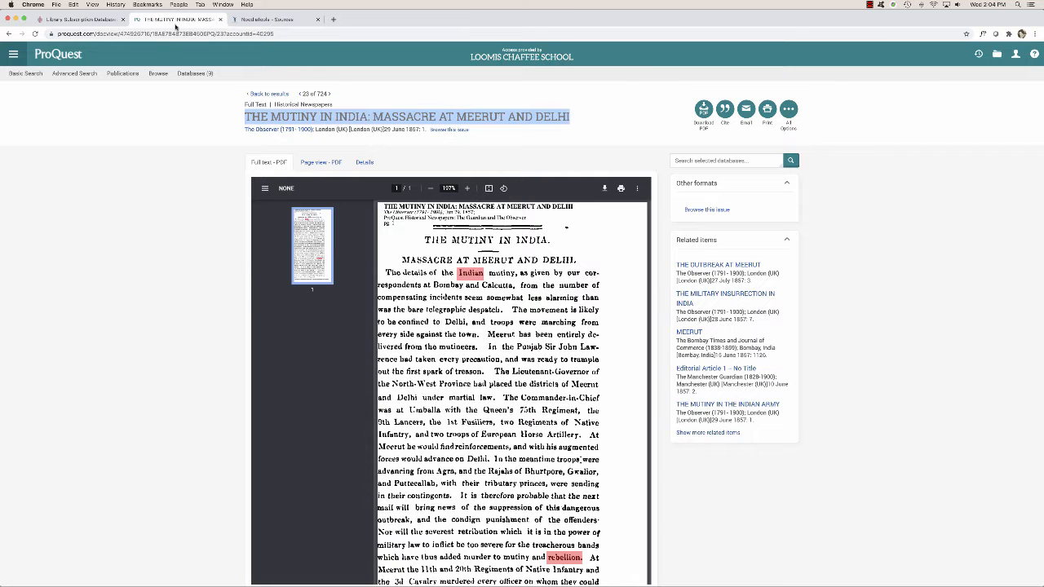
pyautogui.doubleClick(421, 129)
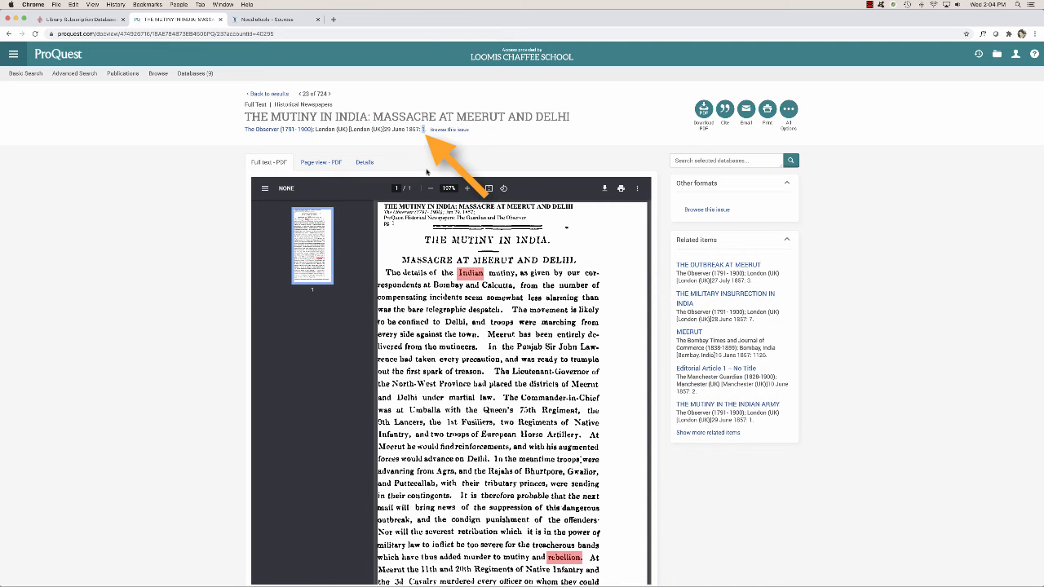
pyautogui.click(270, 18)
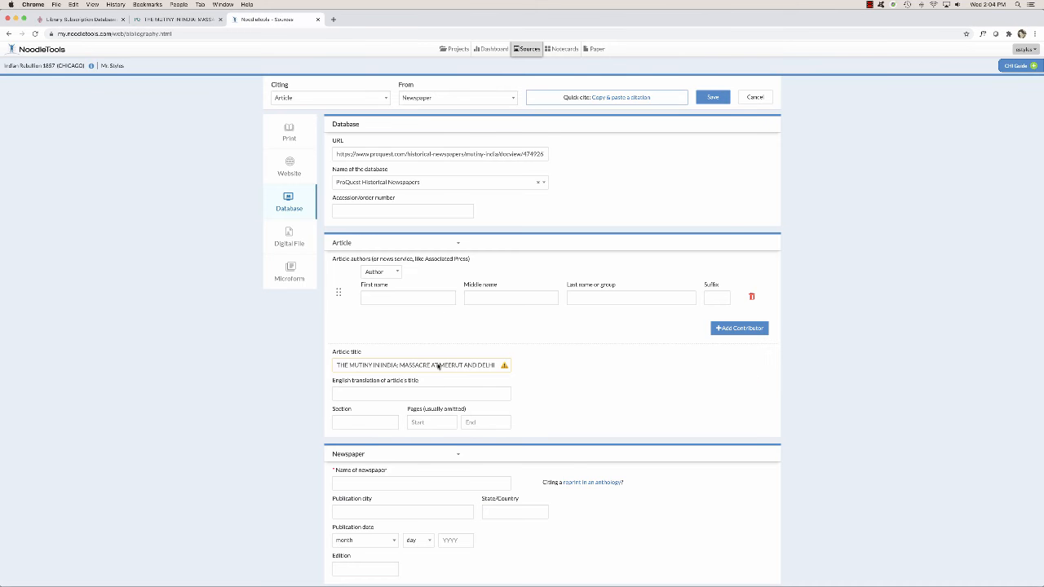
pyautogui.click(428, 423)
pyautogui.write('1')
pyautogui.click(473, 422)
pyautogui.write('1')
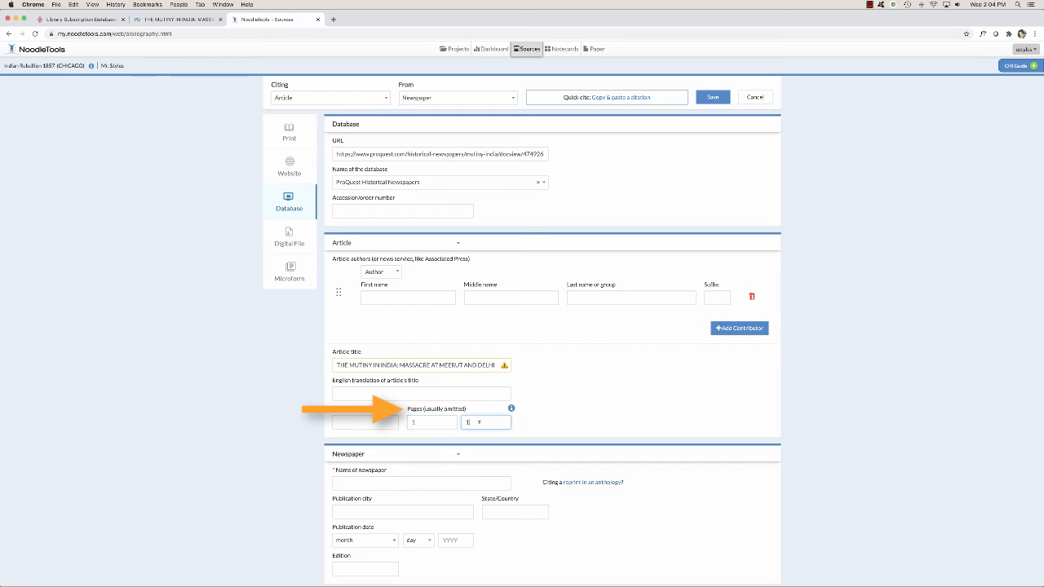
pyautogui.click(620, 418)
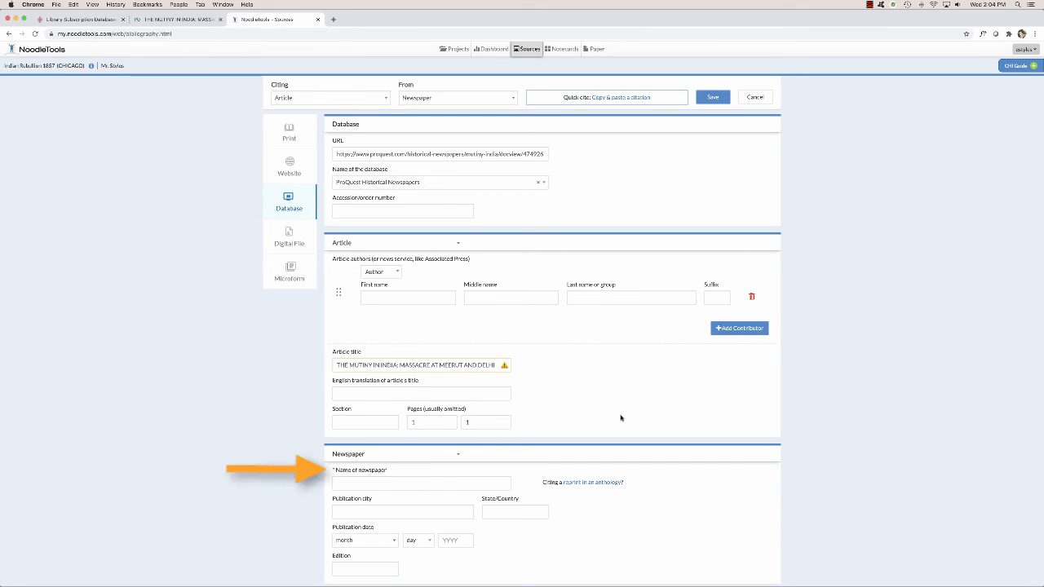
# Copy the newspaper name "The Observer" from the ProQuest record into the citation's newspaper name
pyautogui.click(175, 18)
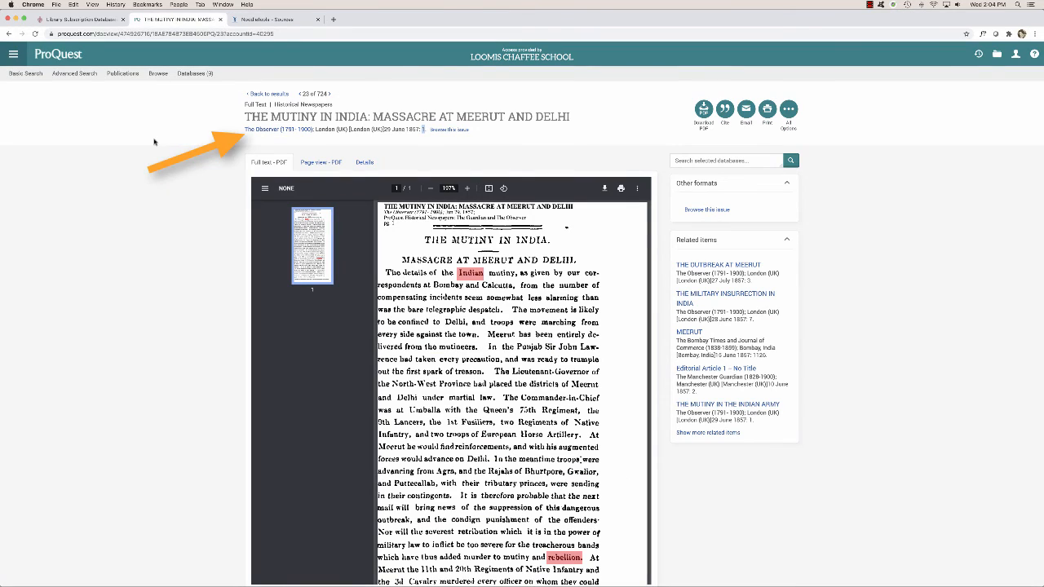
pyautogui.moveTo(243, 130); pyautogui.dragTo(313, 130)
pyautogui.press('super+c')
pyautogui.click(265, 19)
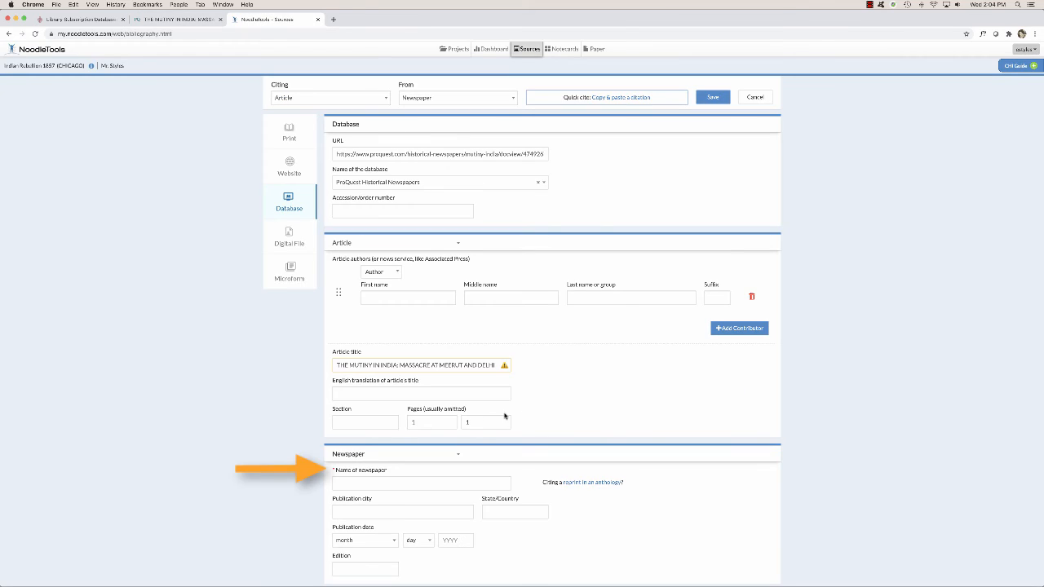
pyautogui.click(381, 485)
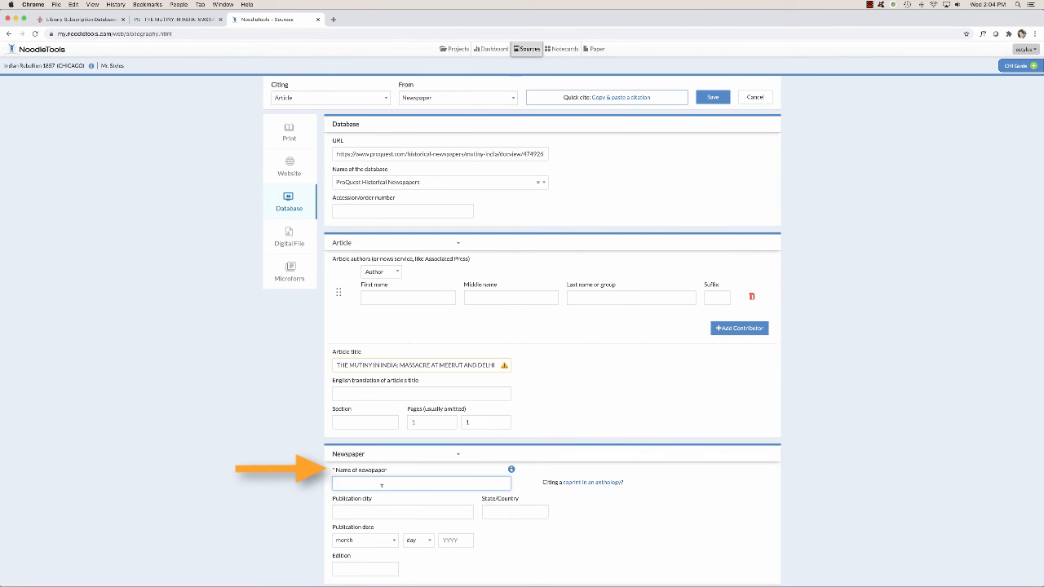
pyautogui.press('super+v')
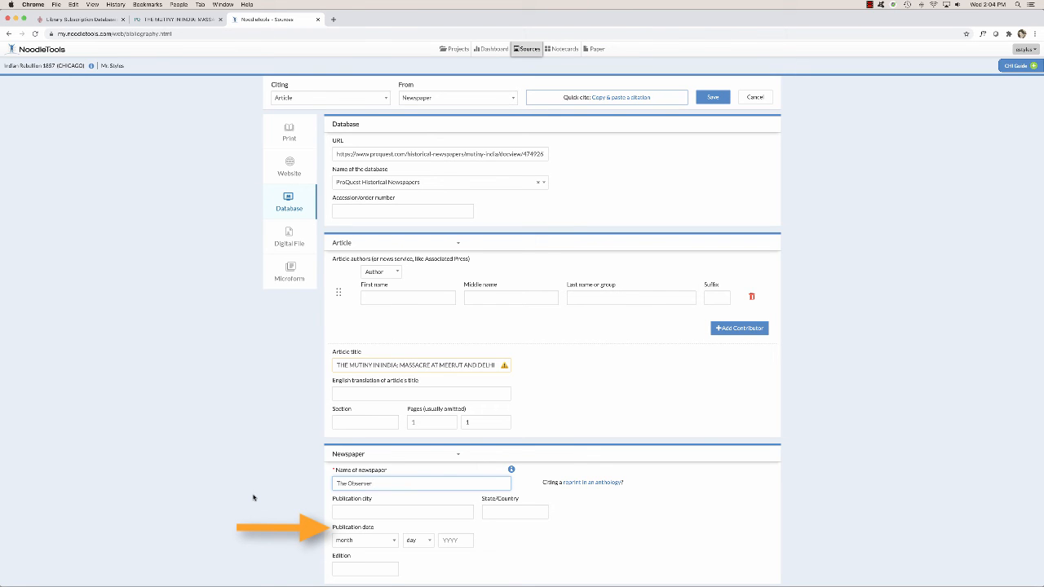
# Set the publication date to June 29, 1857, as given in the ProQuest record, and save the citation
pyautogui.click(181, 19)
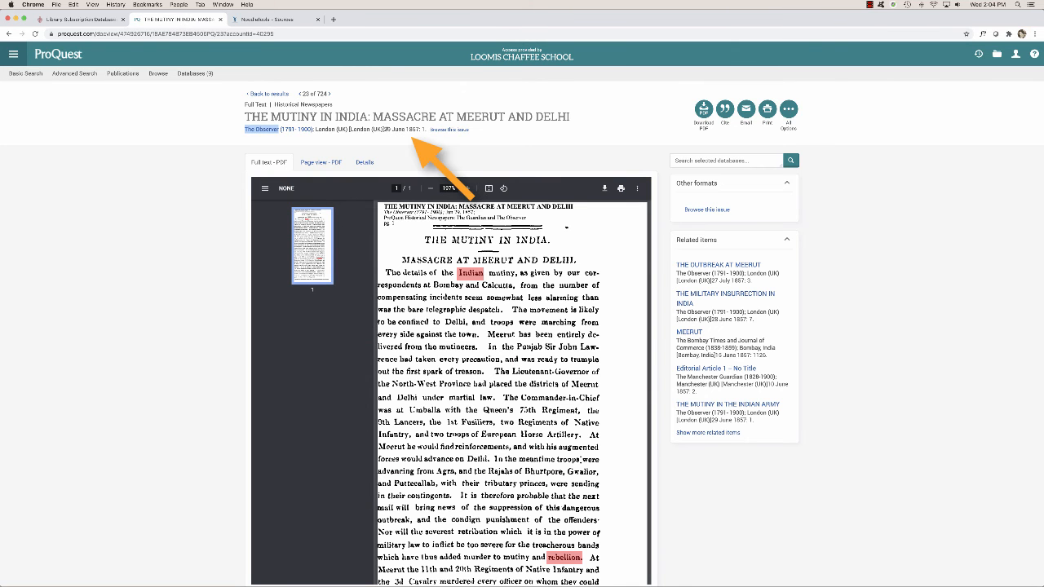
pyautogui.moveTo(384, 129); pyautogui.dragTo(421, 129)
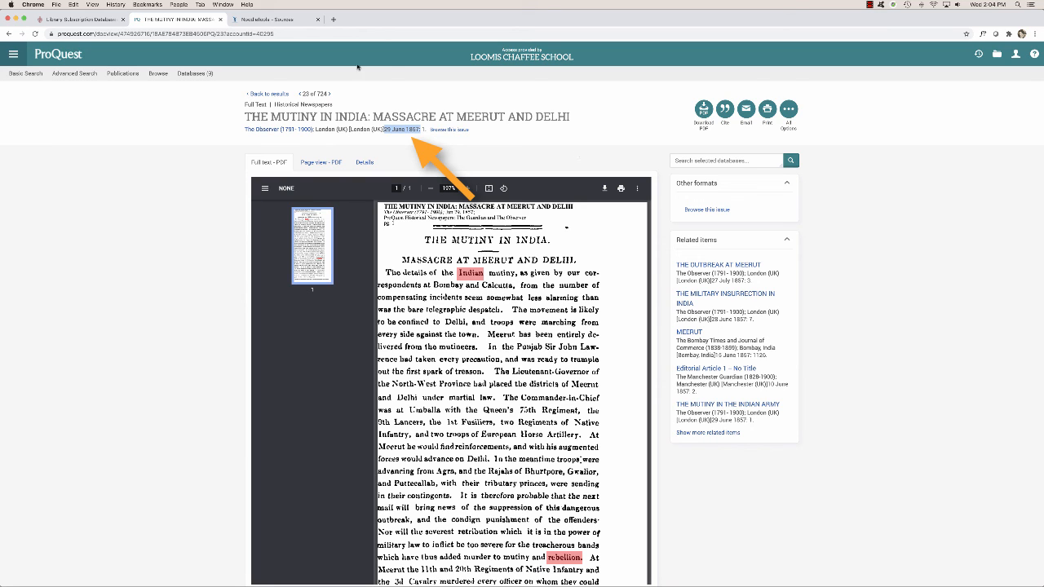
pyautogui.click(265, 19)
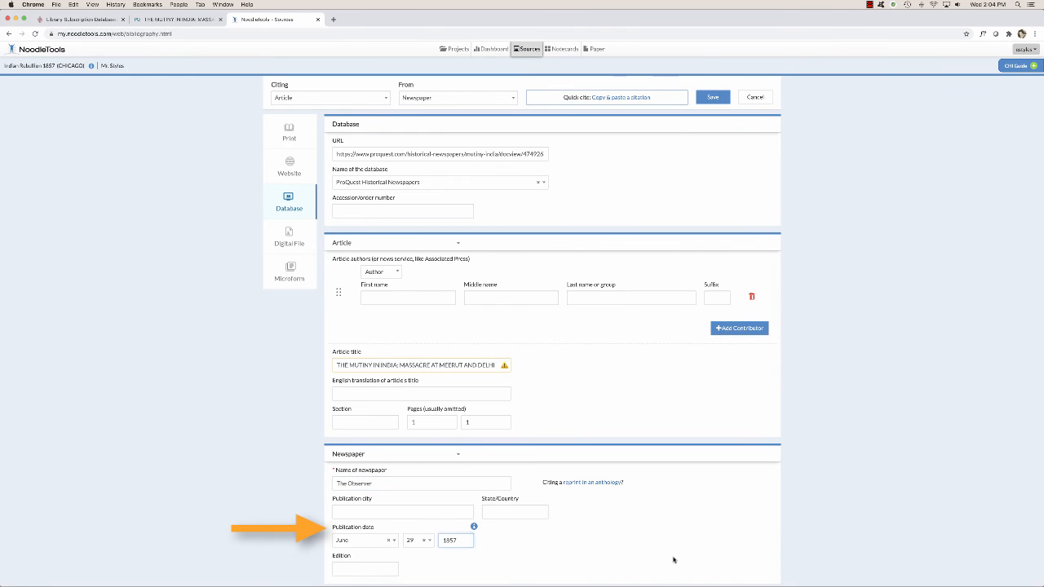
pyautogui.click(674, 560)
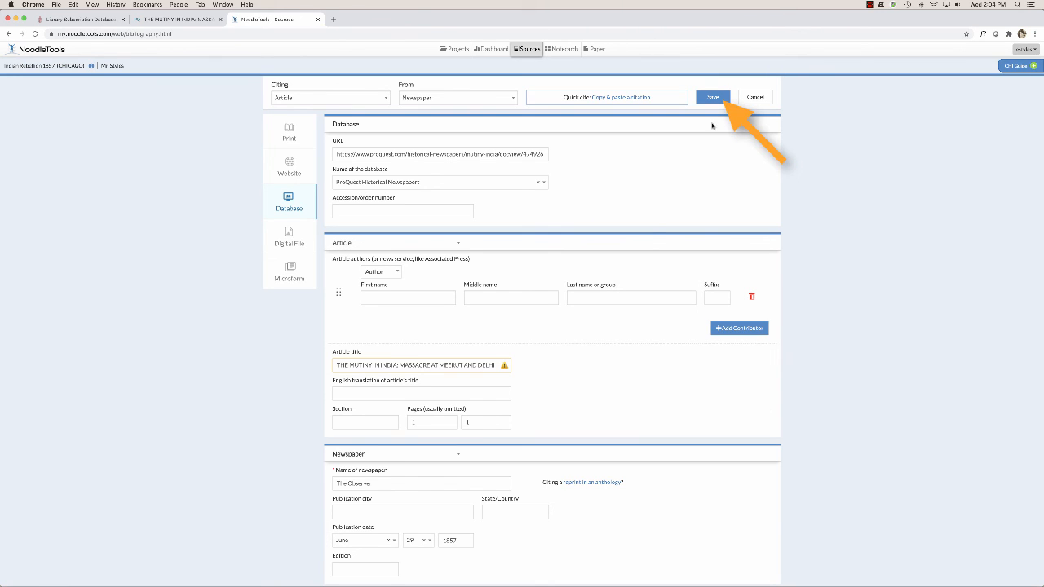
pyautogui.click(707, 97)
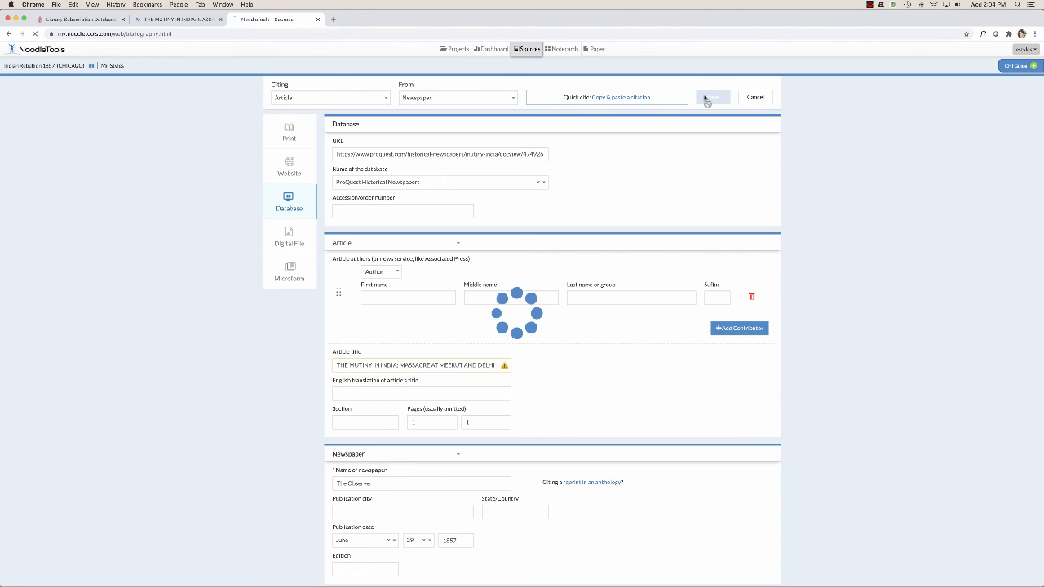